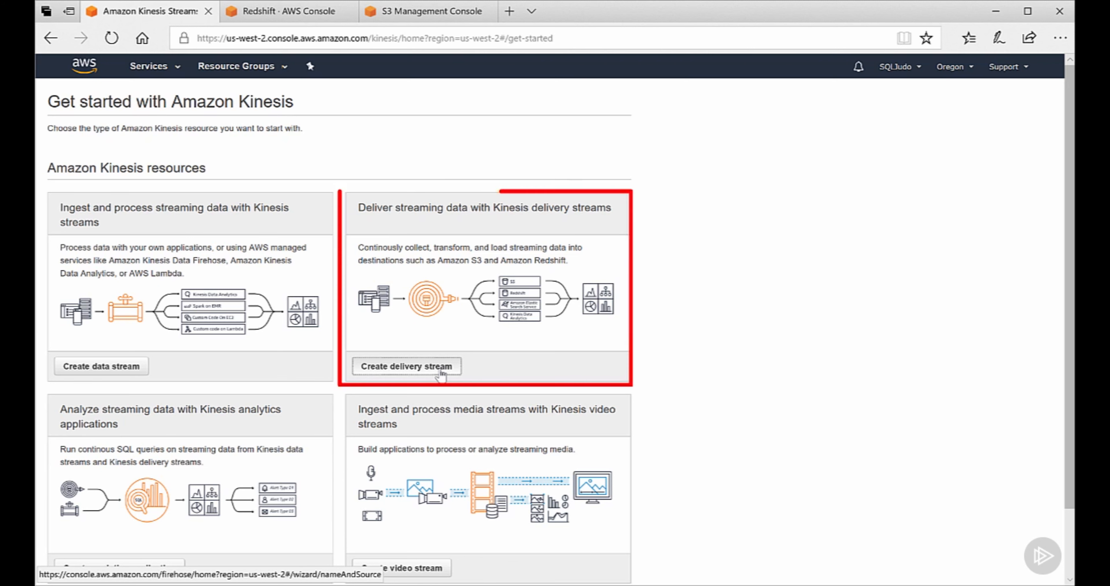
Step: Start creating a new delivery stream from the Kinesis Get started page
click(440, 374)
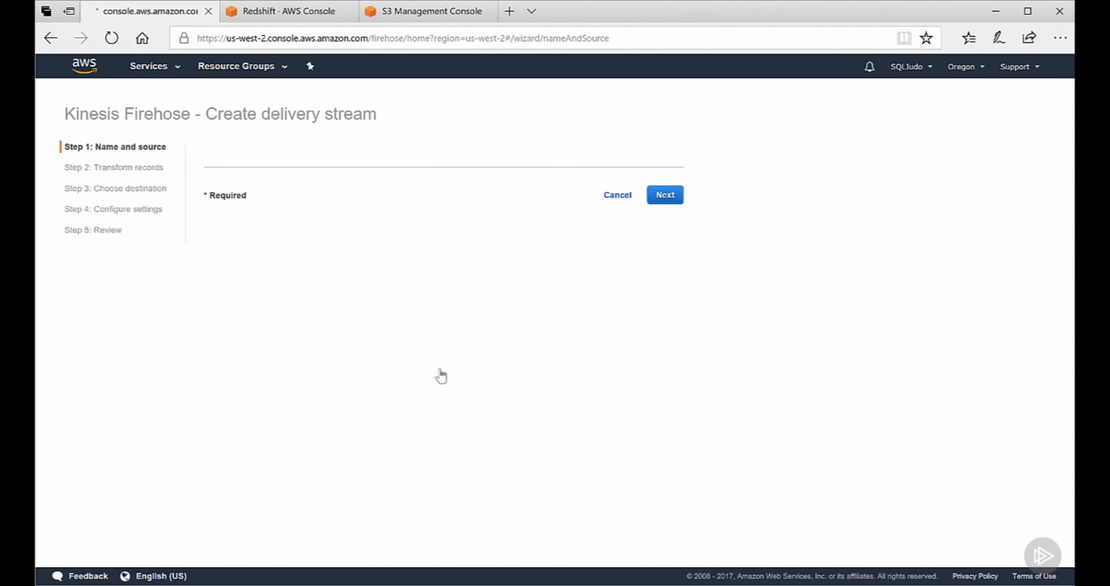
Step: Name the stream test-stream, keep Direct PUT as source, and go to record transformation
click(448, 223)
text(test-stream)
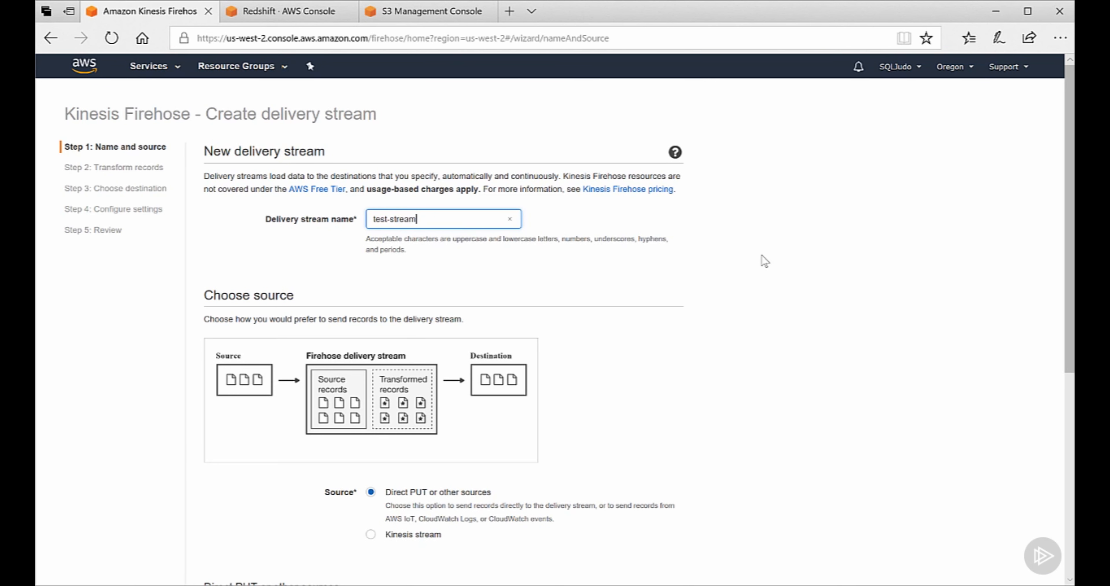
scroll(1070, 239, down, 6)
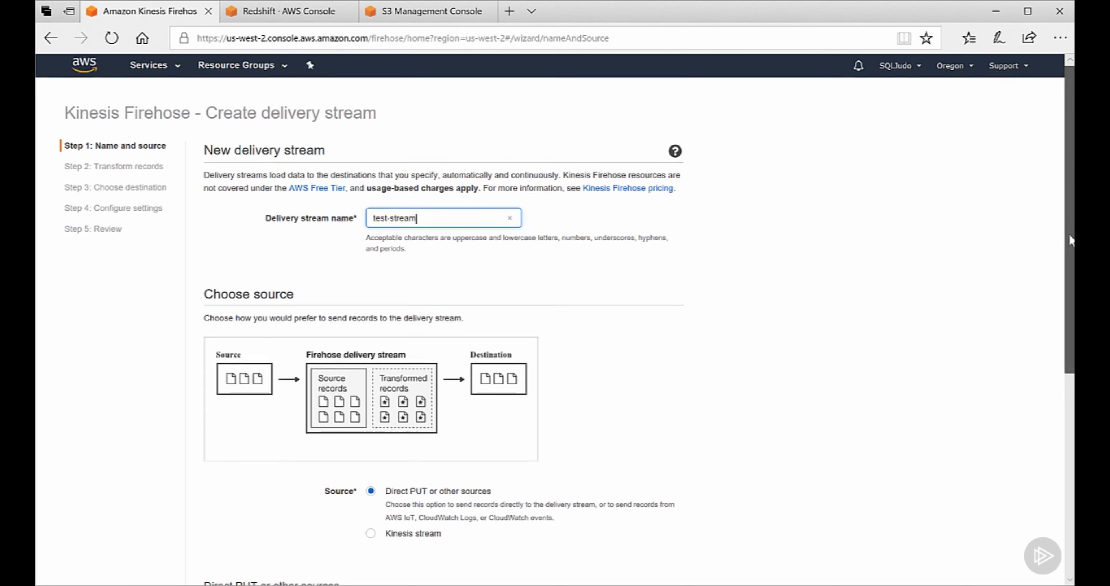
scroll(1071, 239, down, 1)
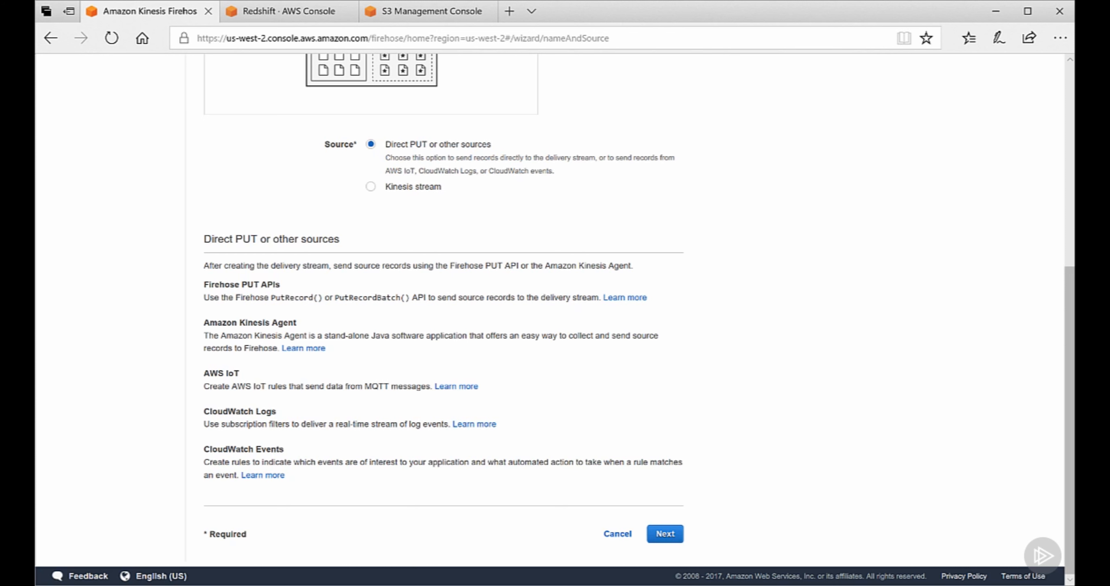
click(665, 534)
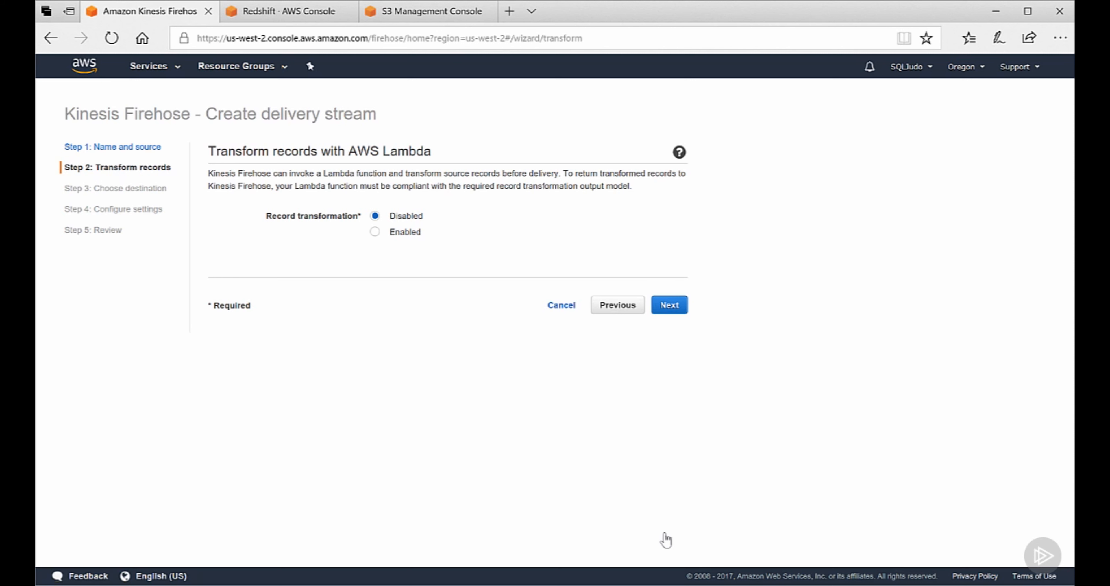
Step: Skip record transformation and select Amazon Redshift as the destination
click(671, 306)
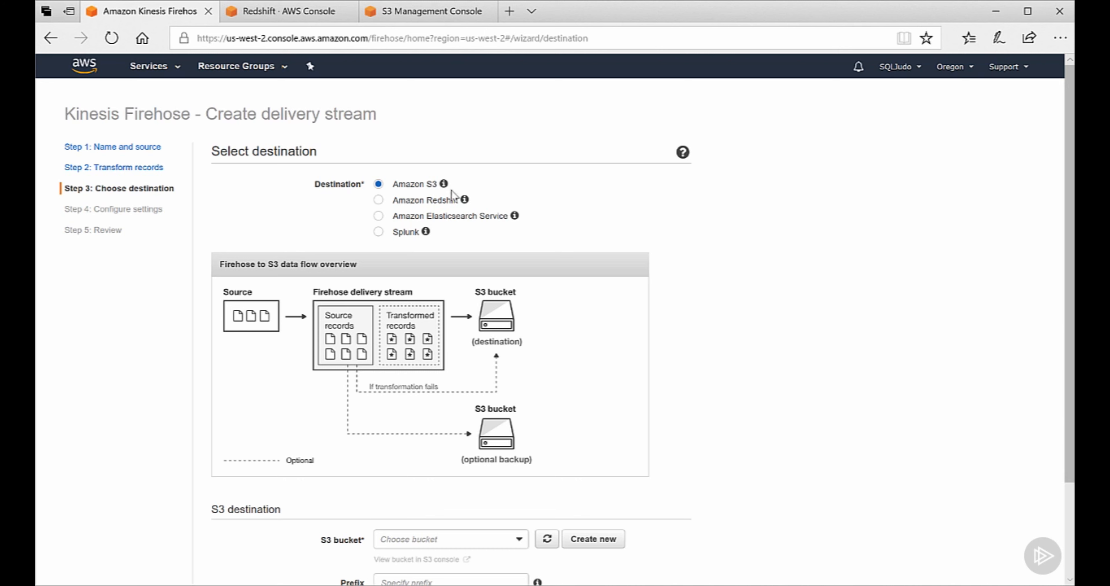
click(380, 201)
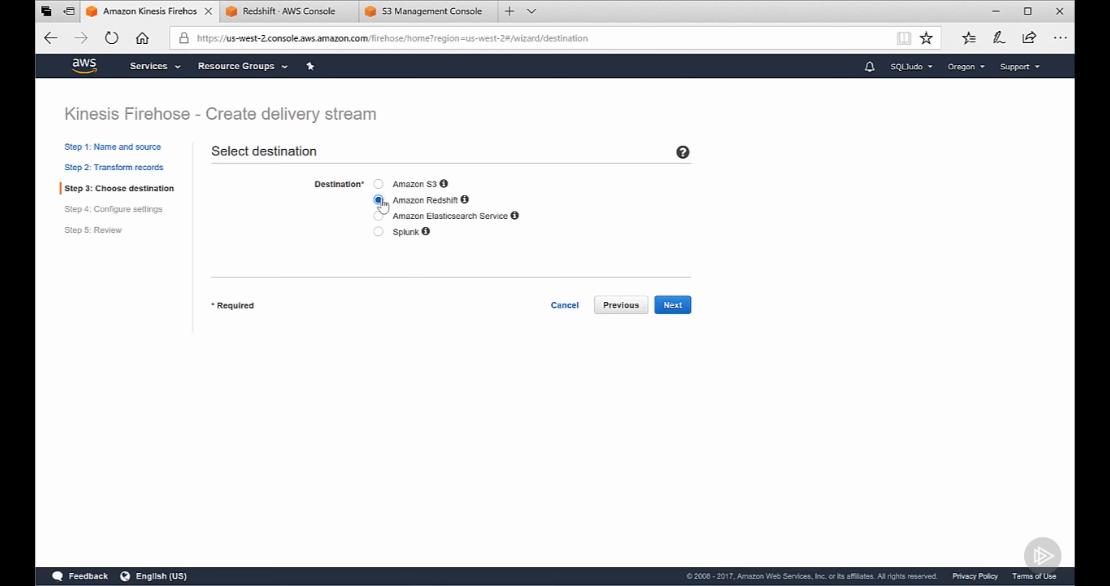
scroll(1074, 263, down, 5)
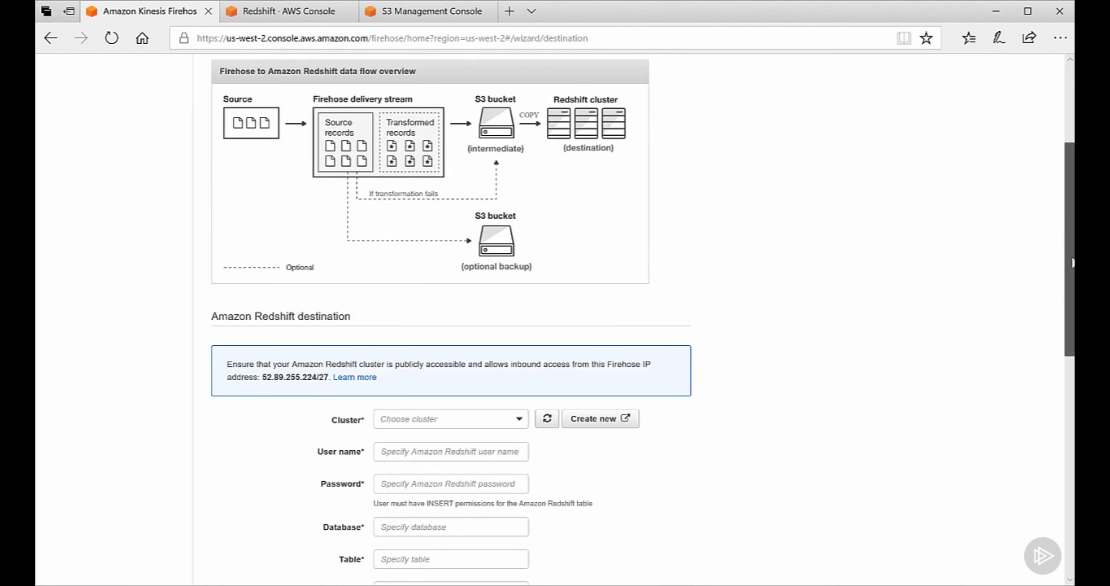
drag(1073, 263, 1074, 260)
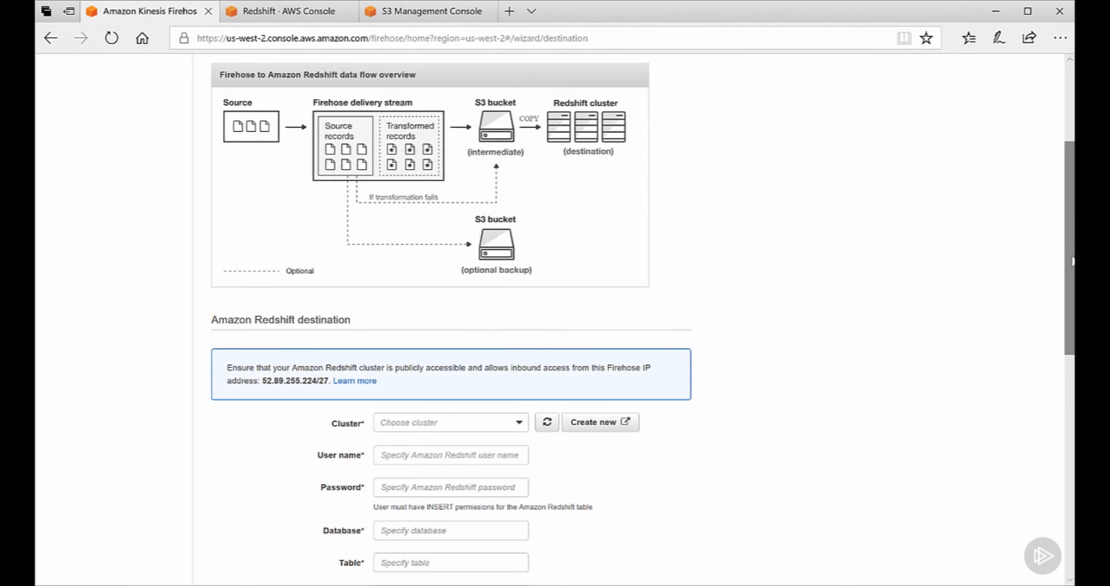
drag(1073, 261, 1072, 360)
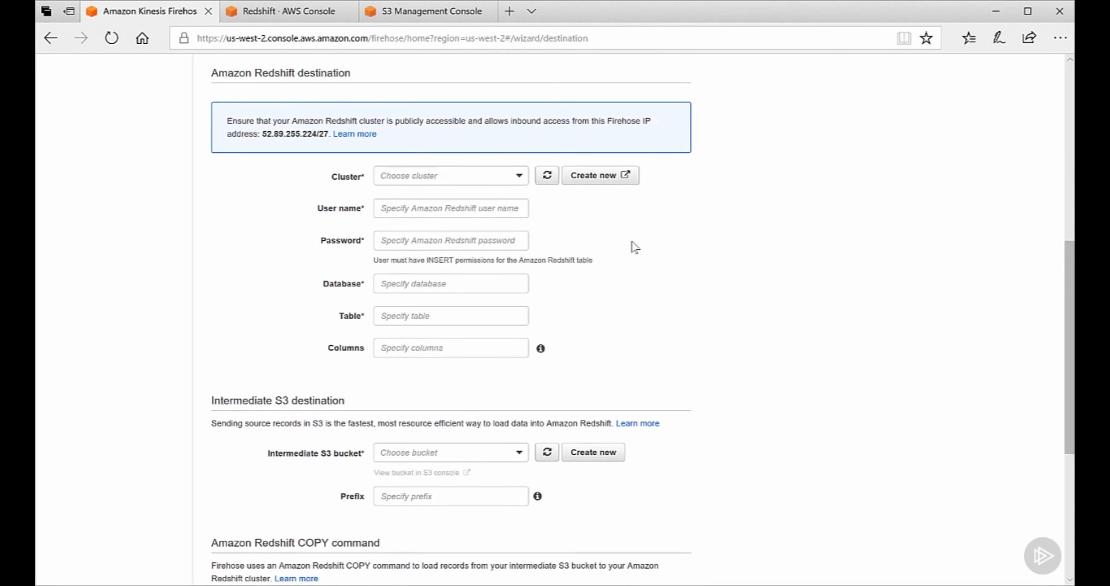
Step: Select Redshift cluster abacosdw and enter the Redshift user name and password
click(520, 175)
click(475, 196)
click(468, 222)
text(admin)
key(Tab)
text(*************)
Step: Enter database abacosdw and table firehose-stream for the Redshift destination
key(Tab)
text(abacosdw)
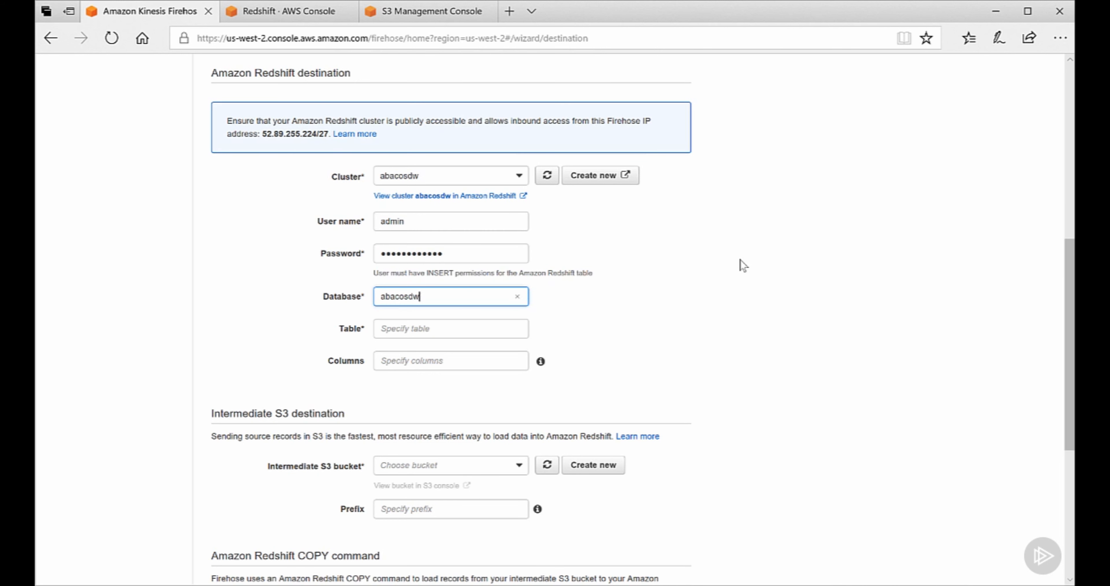
key(Tab)
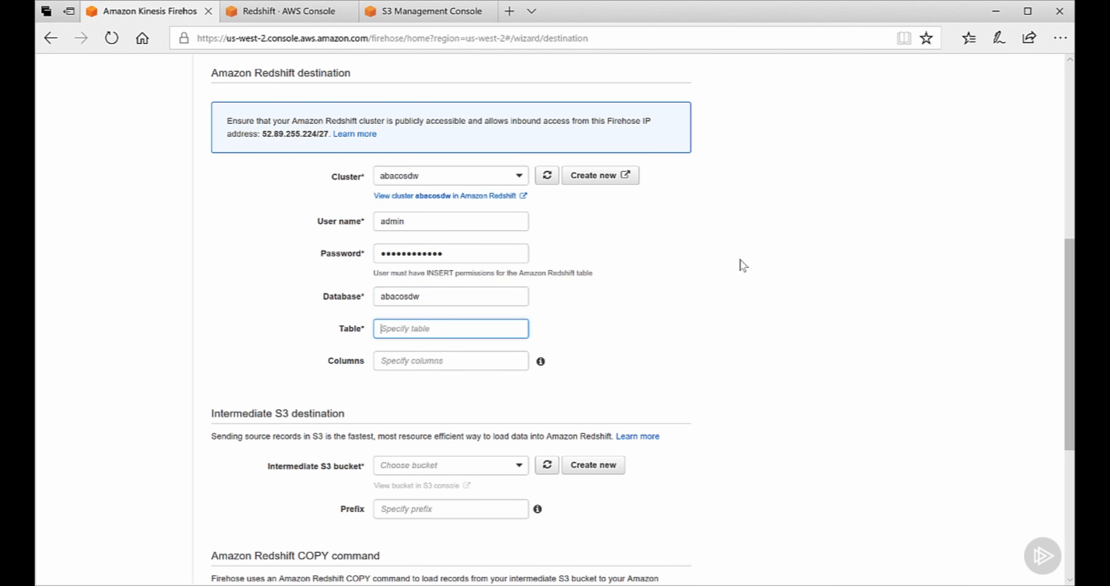
text(firehose-stream)
key(Tab)
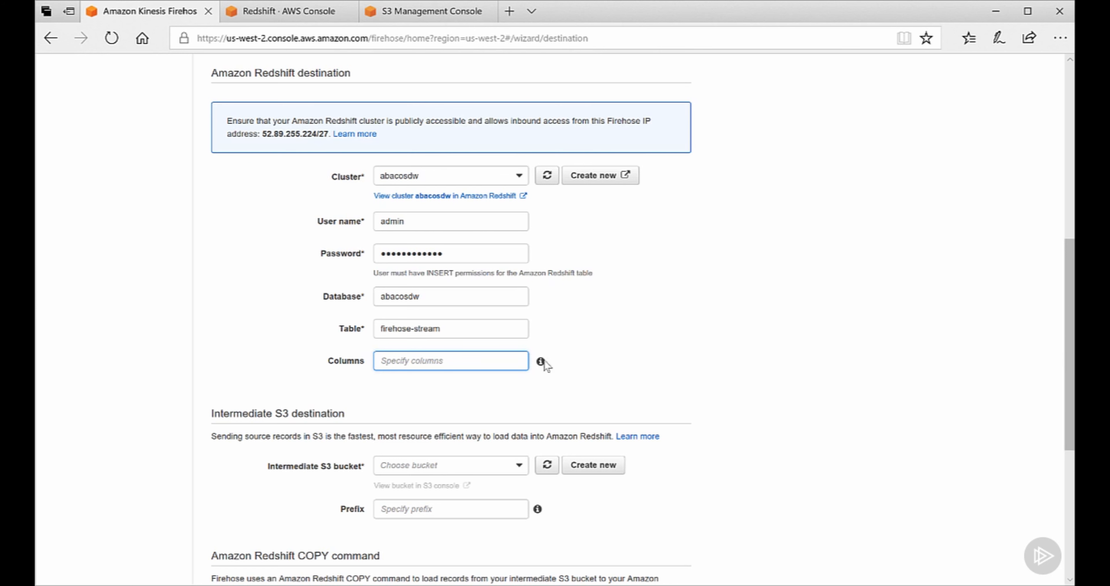
Step: Stage data in S3 bucket redshift-load-queue with prefix stream, then continue to settings
mouse_move(543, 362)
click(520, 466)
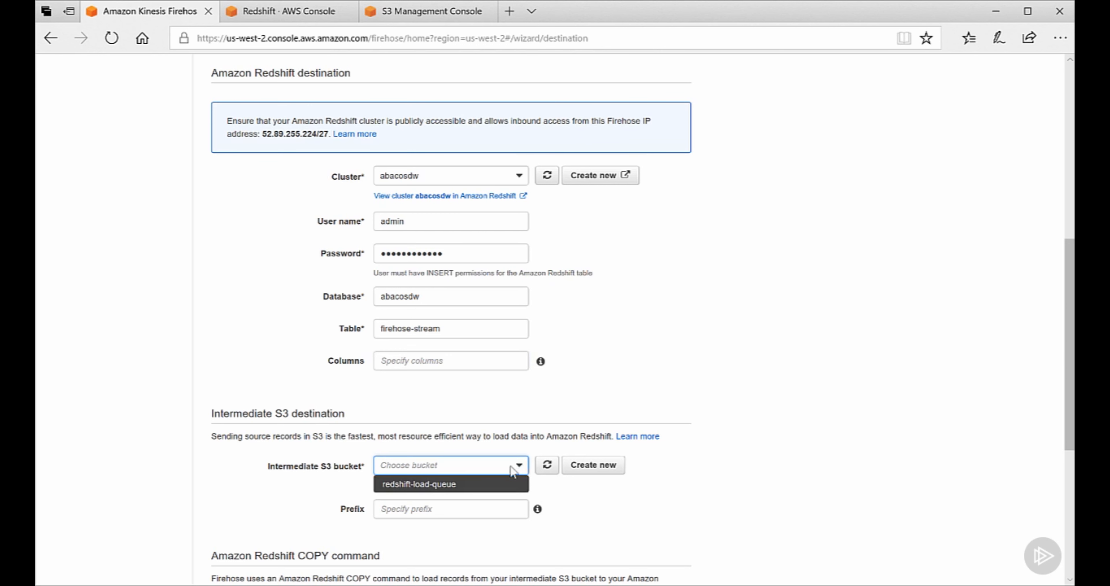
click(471, 484)
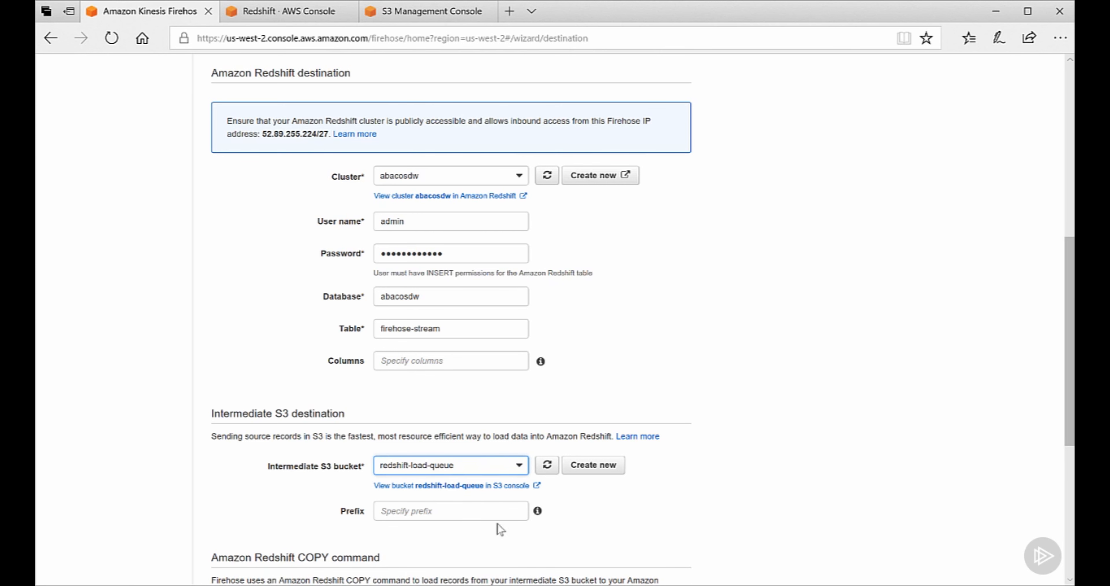
click(477, 517)
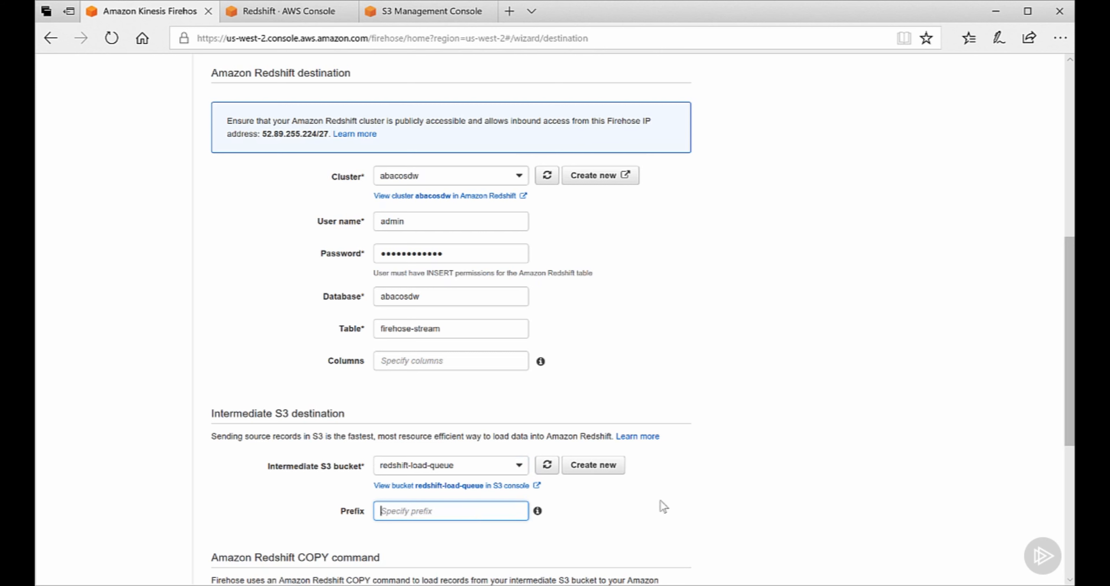
text(stream)
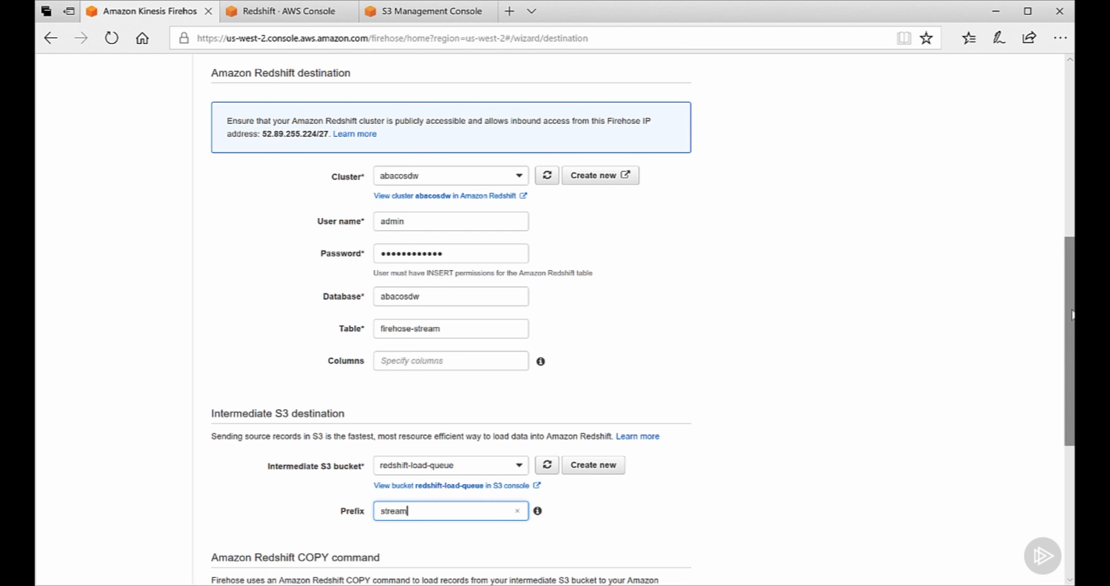
scroll(1073, 314, down, 5)
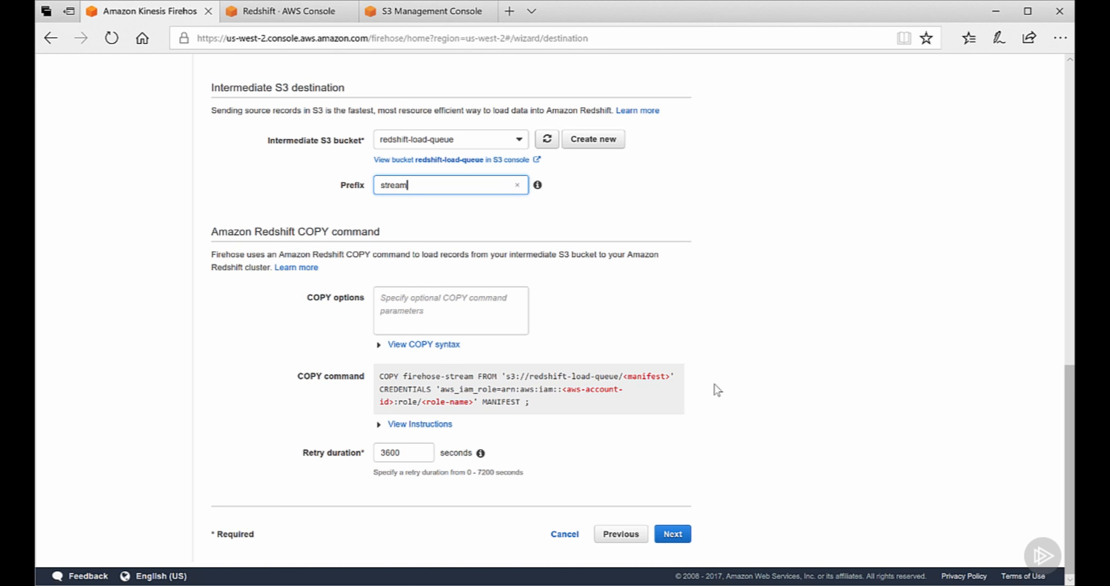
click(685, 540)
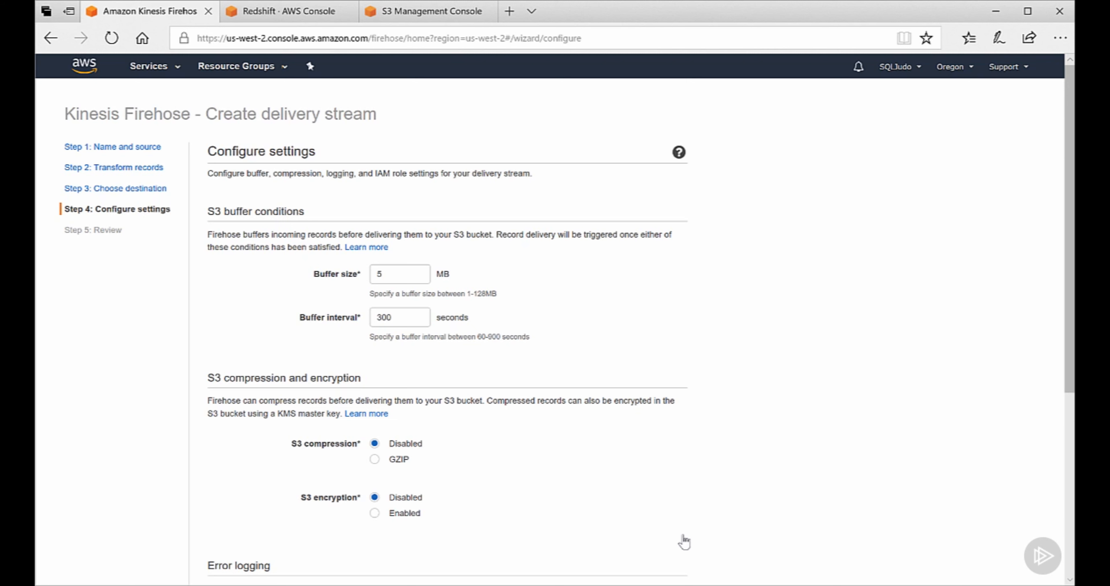
Step: Enable GZIP S3 compression and allow the firehose_delivery_role IAM role for the stream
click(375, 459)
drag(1070, 320, 1069, 502)
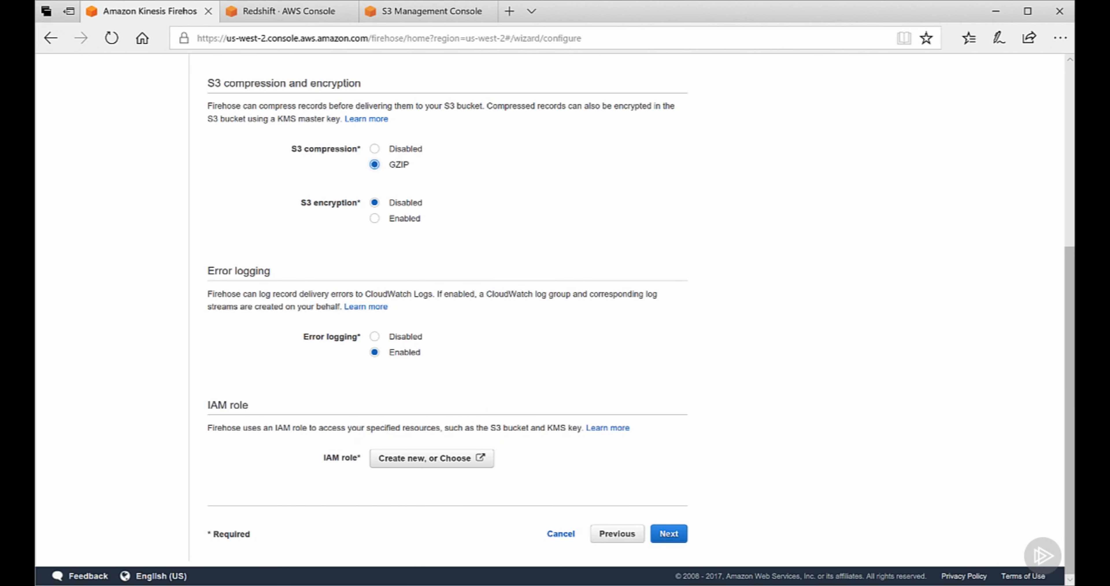
click(443, 460)
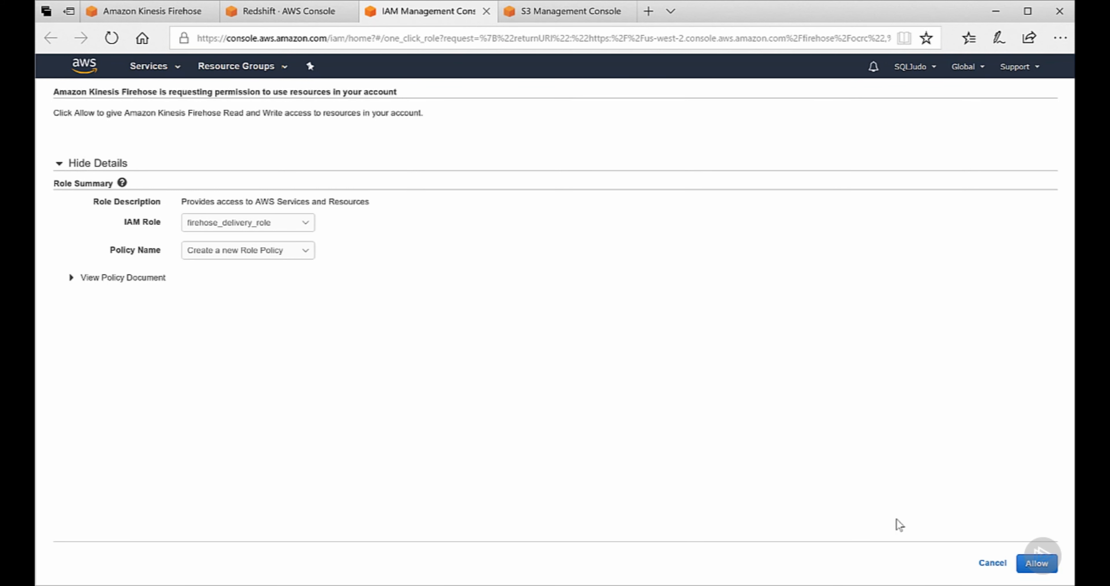
click(1037, 563)
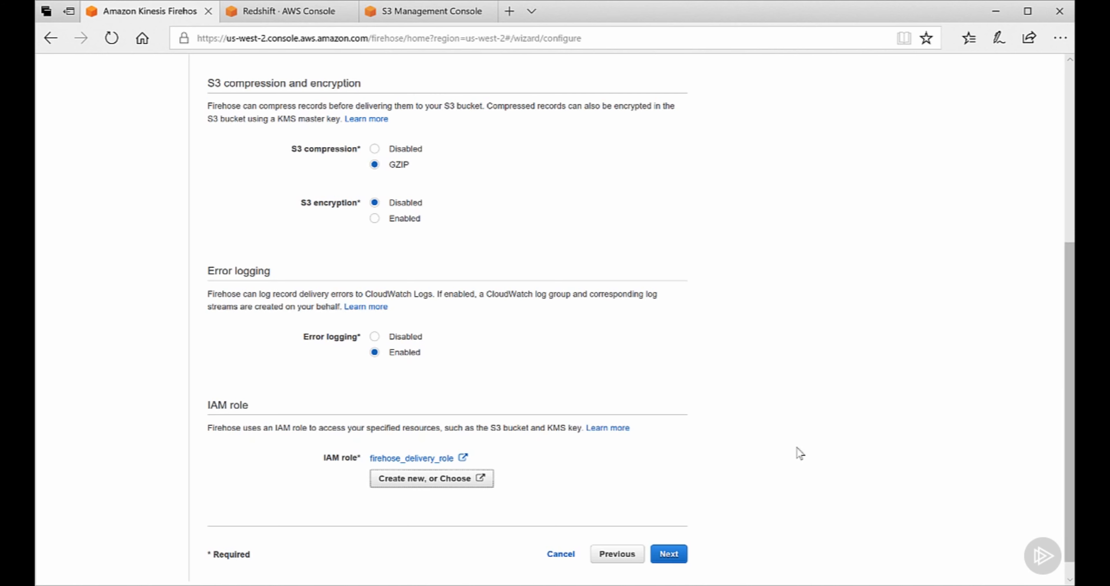
Step: Review the Redshift settings and create the test-stream delivery stream
click(672, 555)
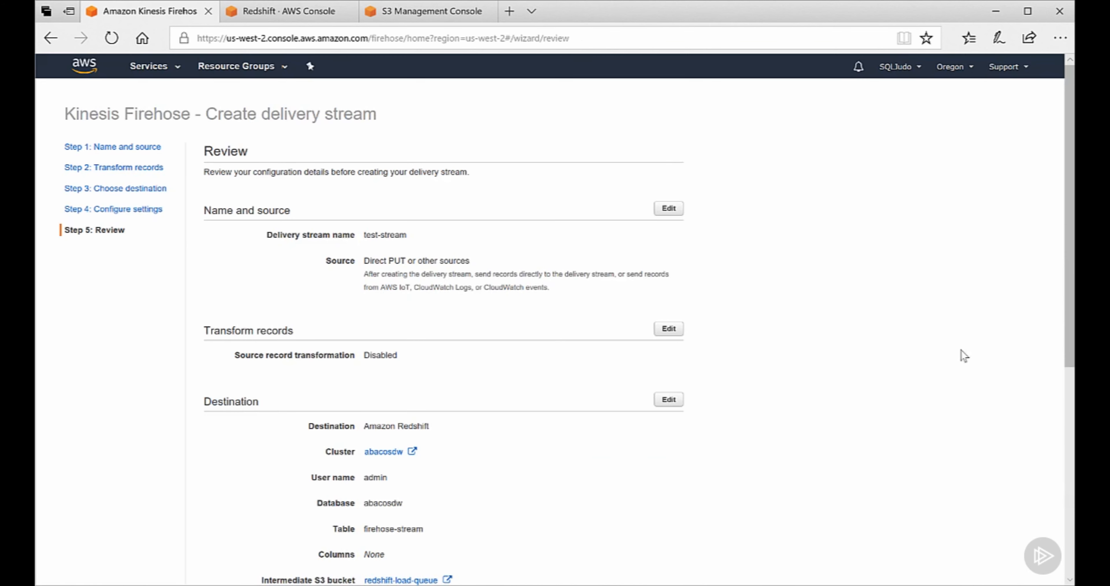
scroll(1070, 215, down, 8)
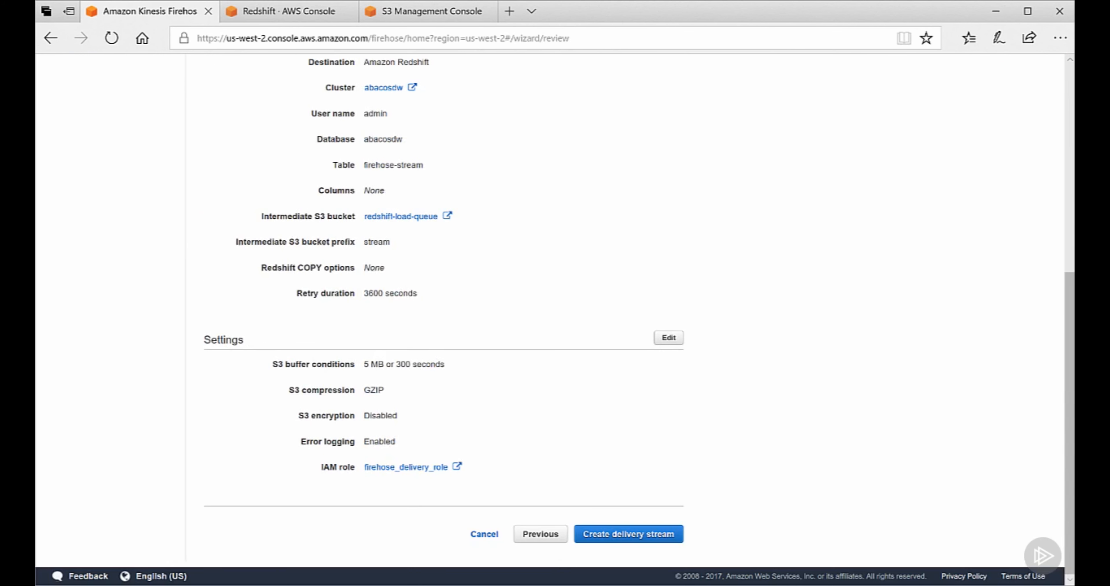
click(652, 540)
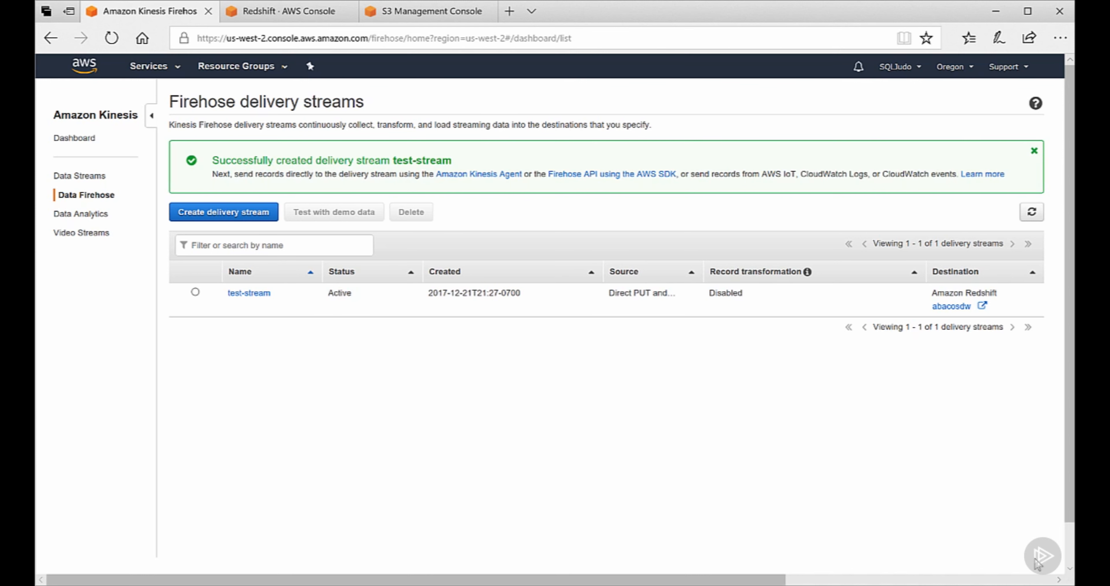
Step: Open test-stream's demo data test and select the firehose_test_table create table SQL
click(196, 292)
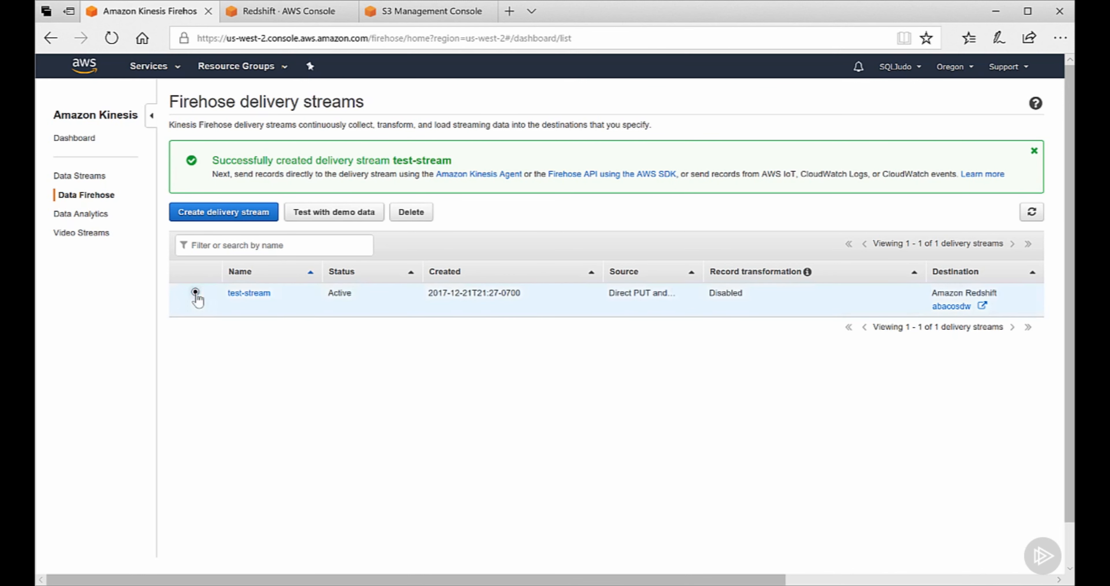
click(349, 217)
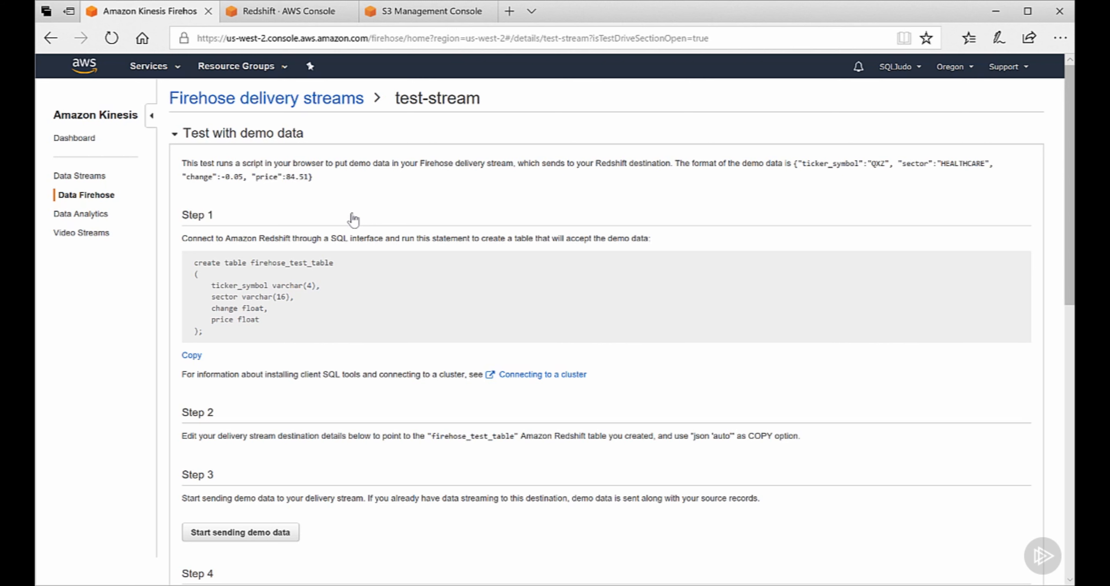
drag(207, 336, 193, 272)
key(ctrl+c)
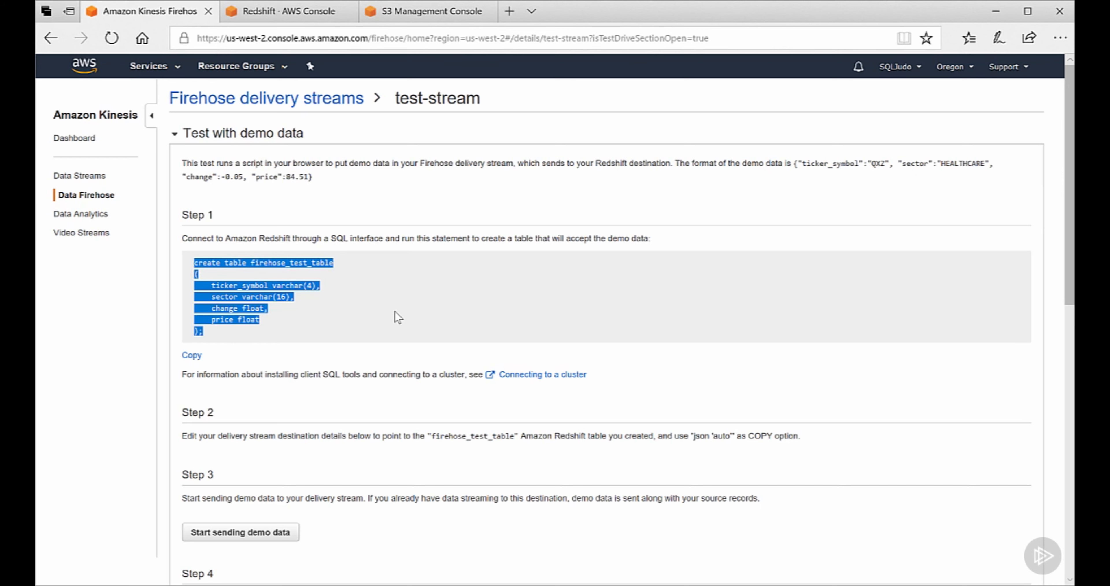
Step: Paste and run the create table statement in SQL Workbench/J, then return to the browser
key(alt+Tab)
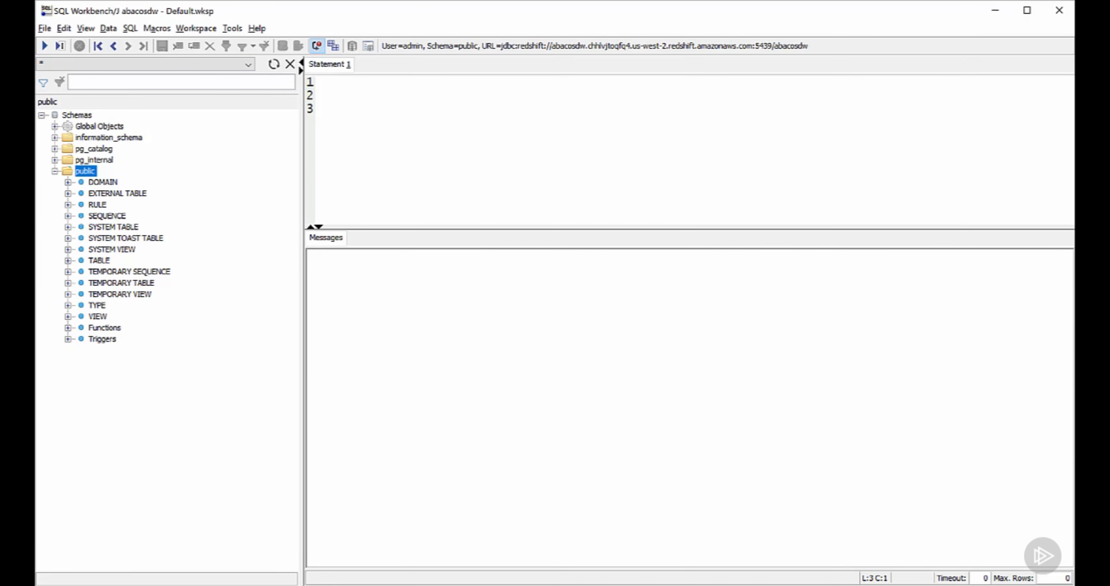
key(ctrl+v)
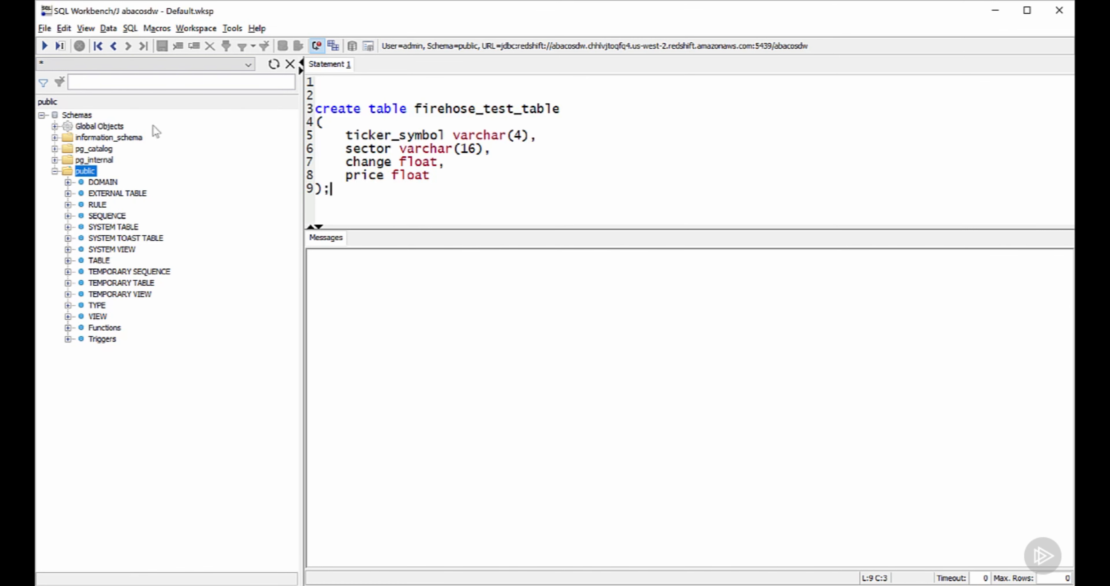
click(45, 45)
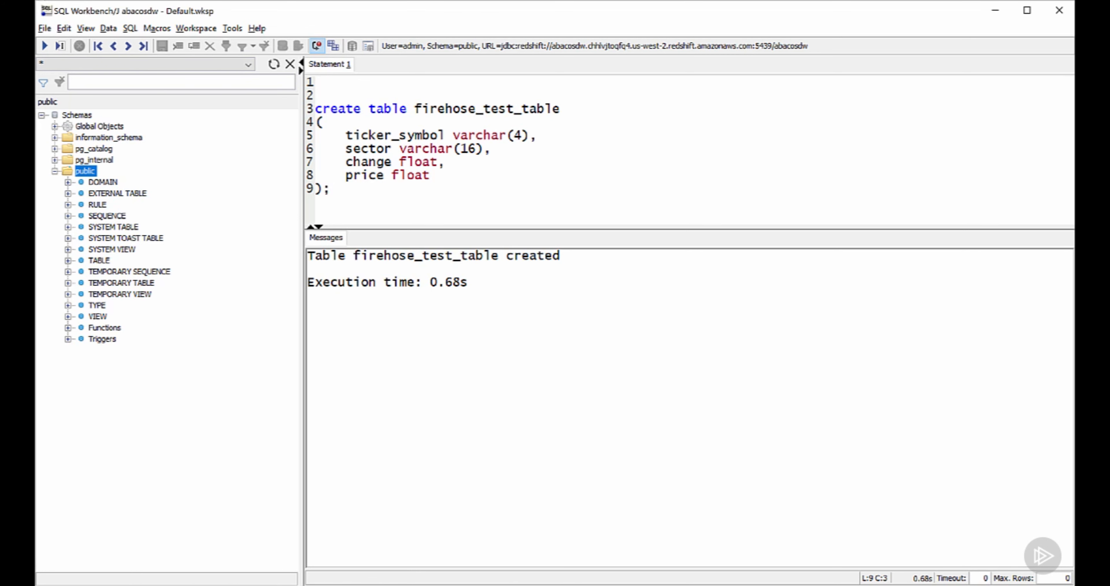
key(alt+Tab)
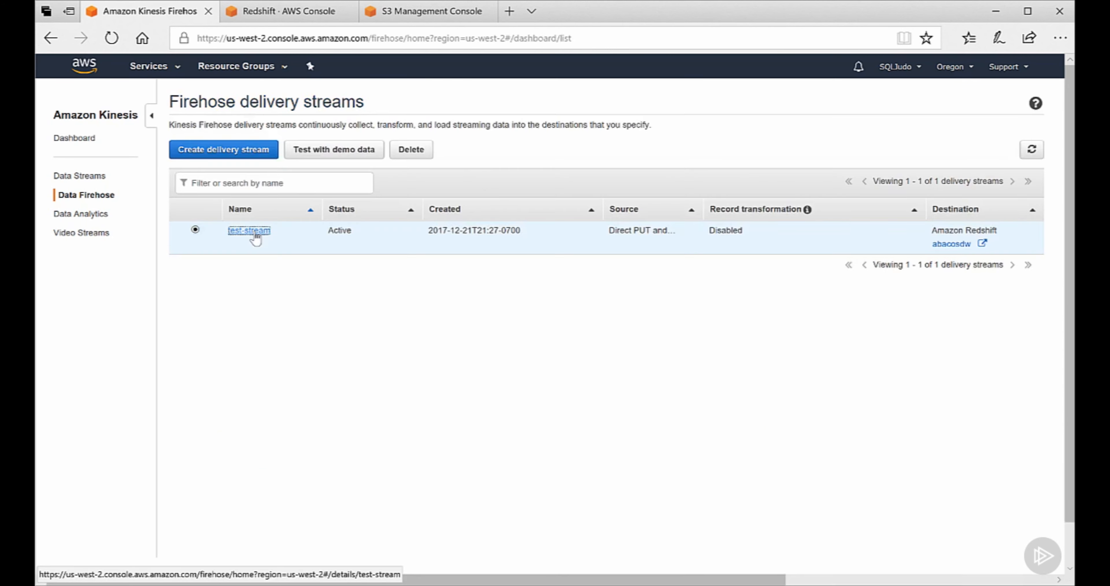
Step: Edit test-stream to target firehose_test_table with columns ticker_symbol, sector, change, price
click(252, 233)
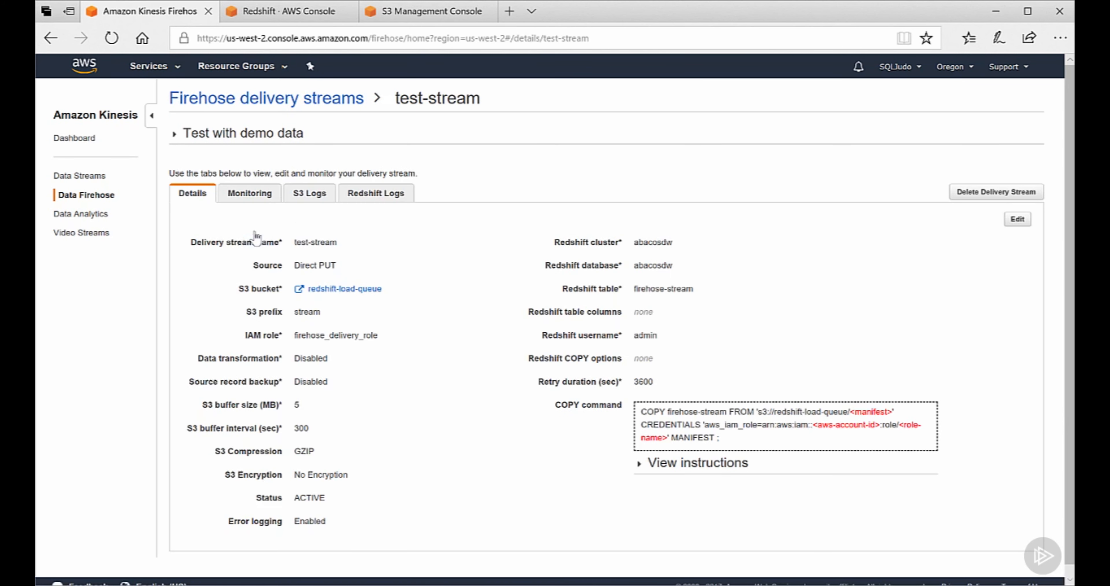
click(1018, 220)
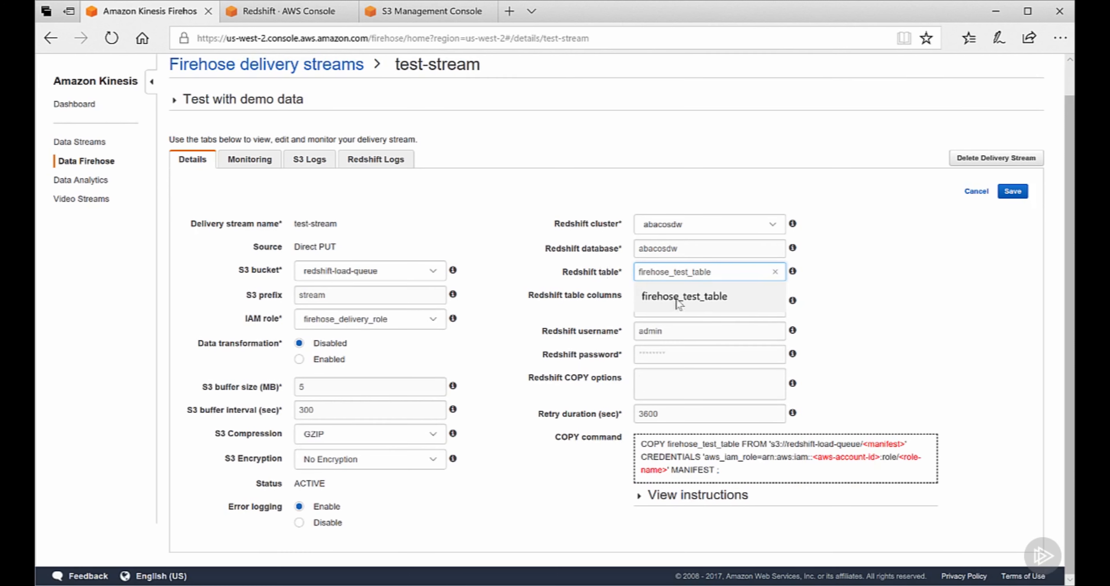
click(736, 299)
click(737, 303)
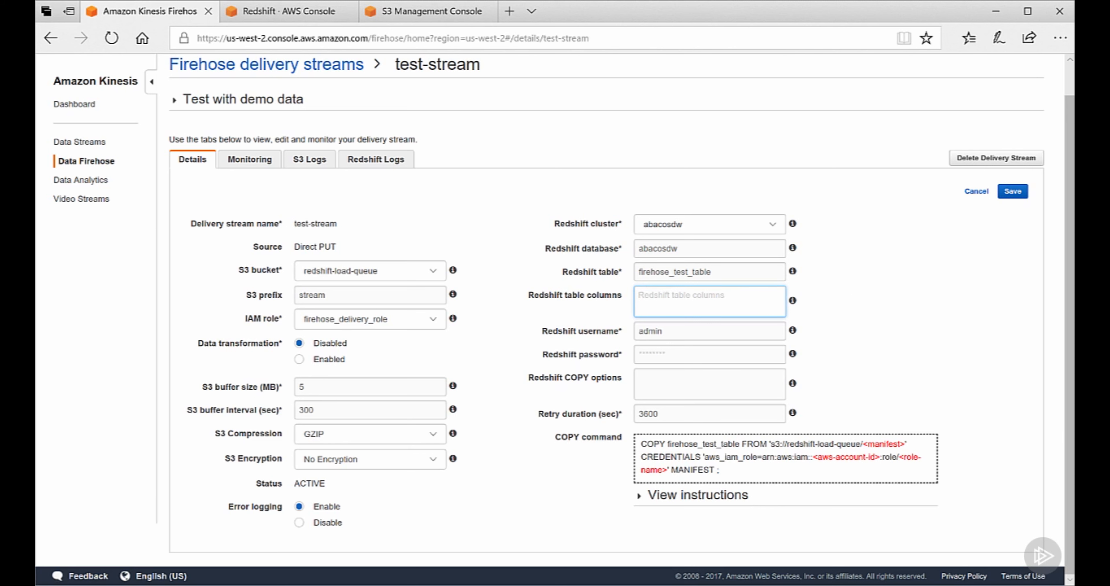
text(ticker_symbol, sector, change, price)
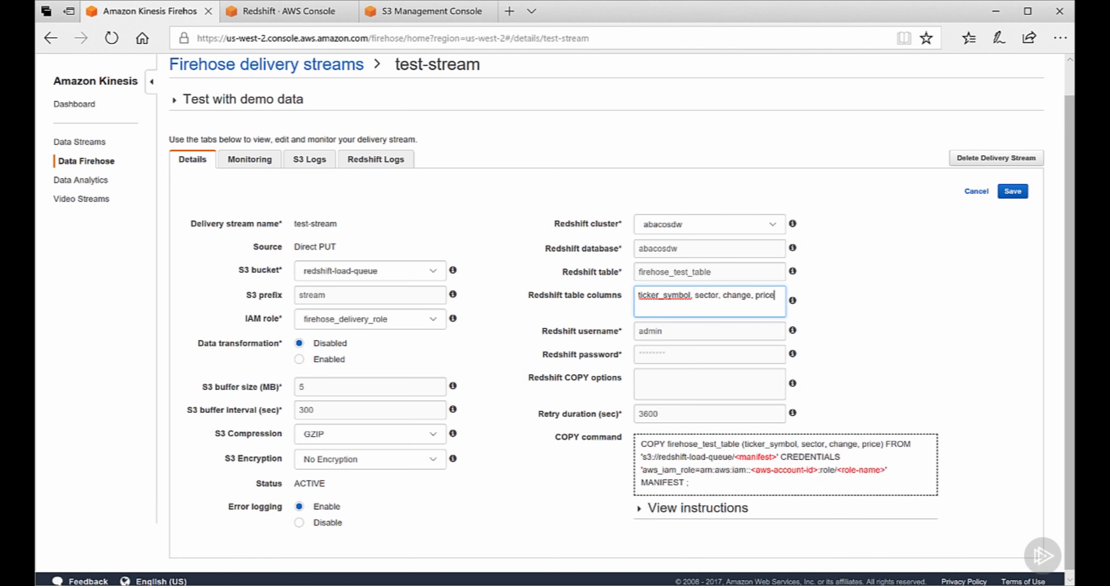
Step: Add COPY options JSON 'auto' and GZIP, then save the destination changes
click(703, 383)
text(JSON 'auto')
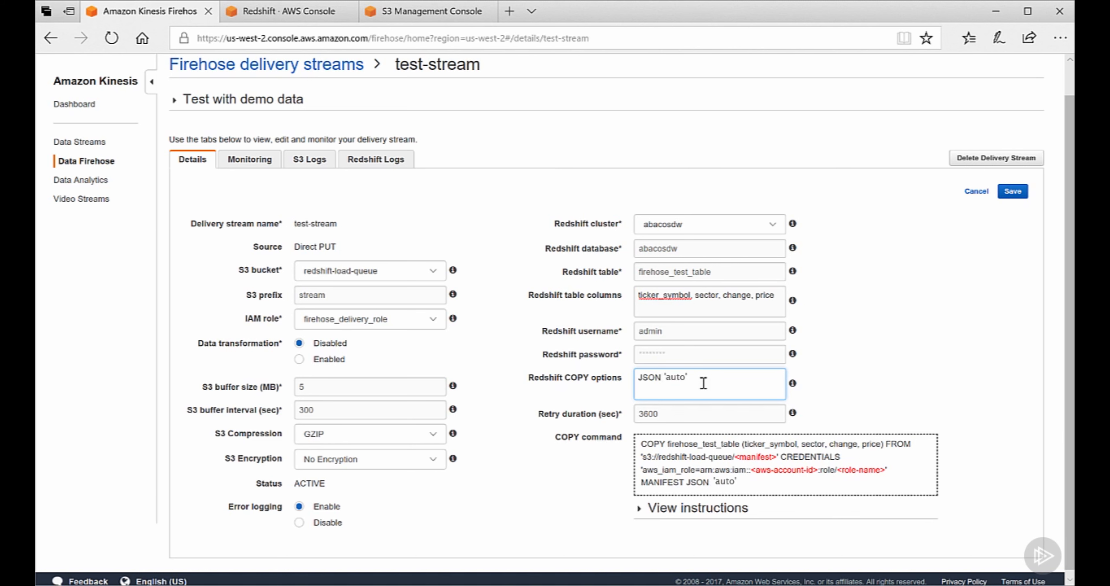
key(Return)
text(GZIP)
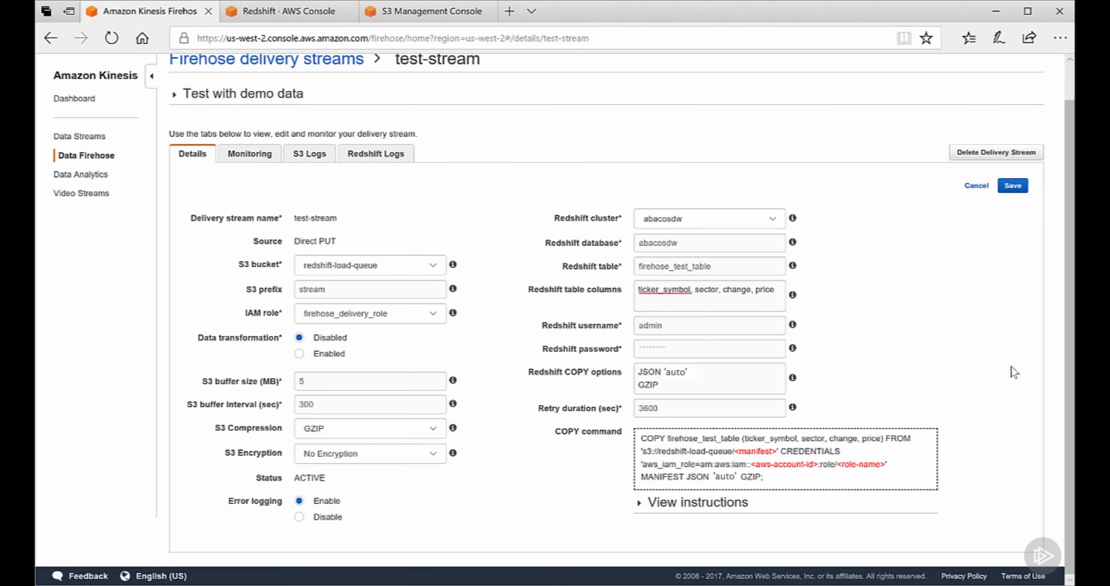
click(1012, 188)
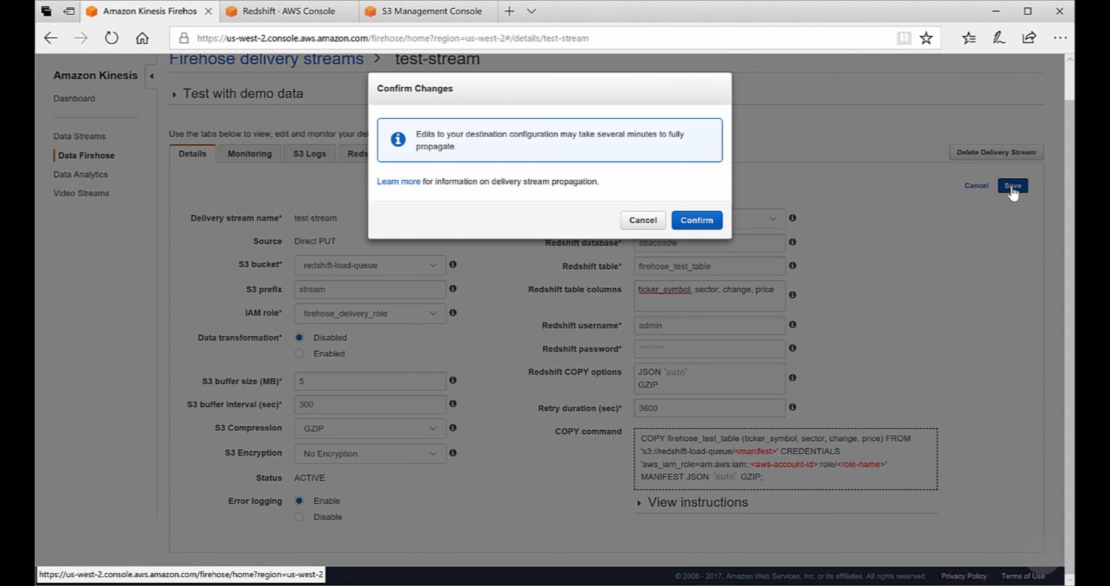
Step: Save the destination changes and start sending demo stock data to test-stream
click(699, 222)
click(319, 157)
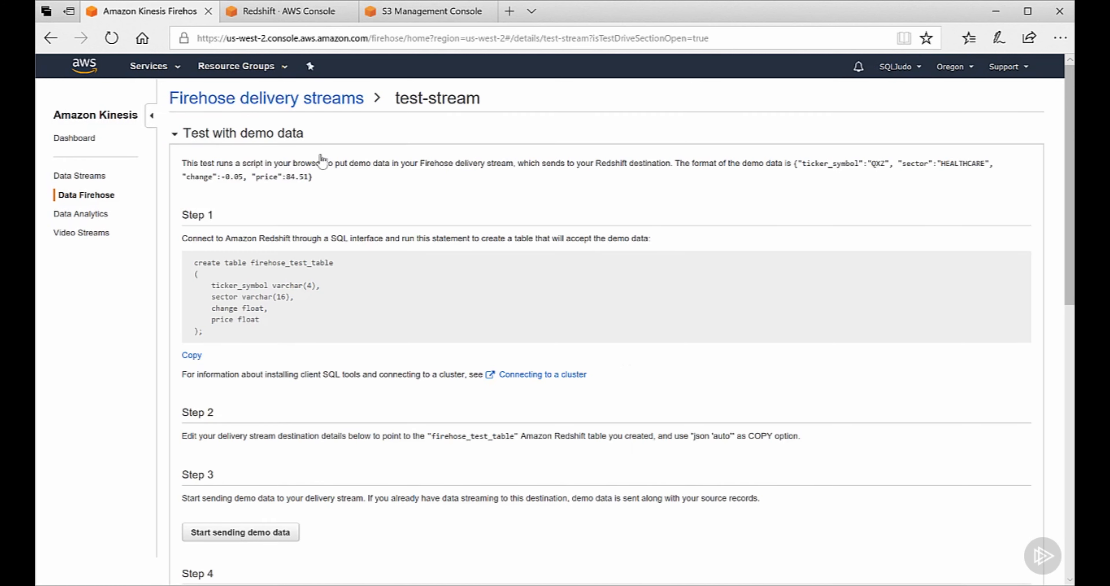
click(239, 532)
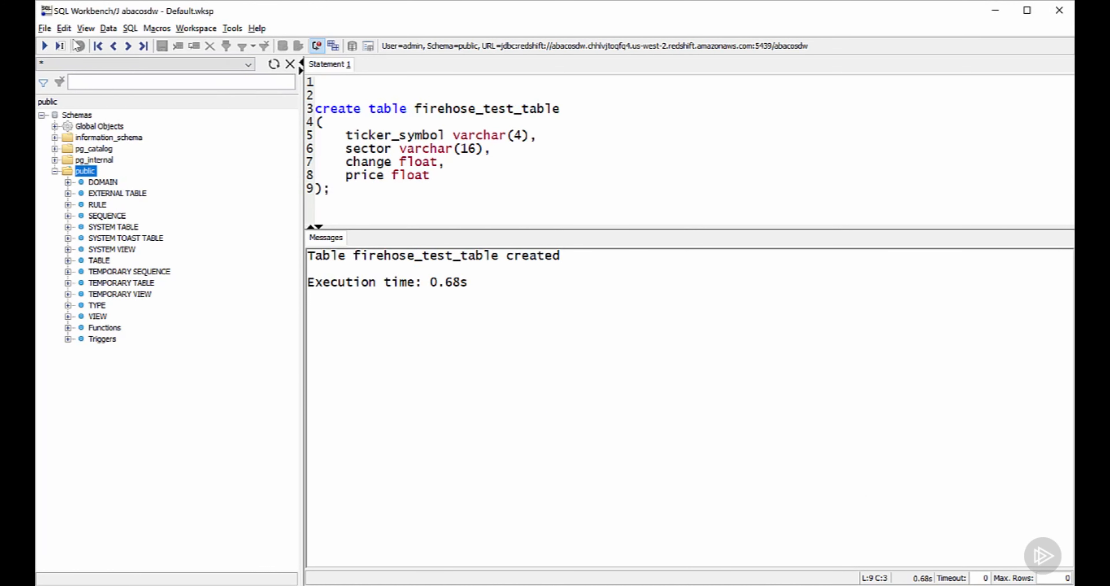
Step: Query top 1000 rows of firehose_test_table in a new tab, then run Lambda's Hello world sample
click(86, 28)
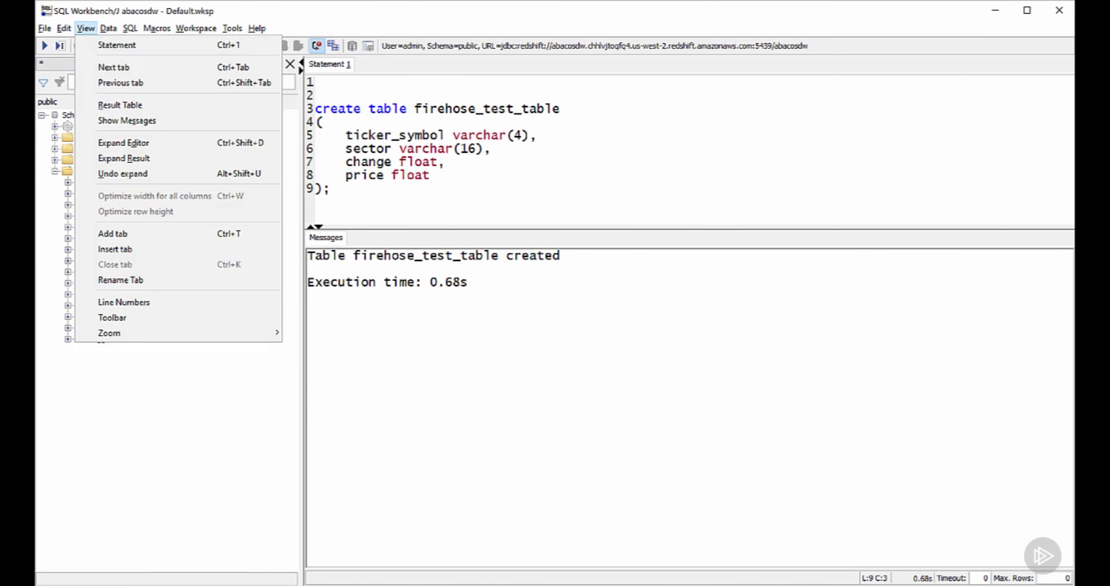
click(131, 233)
key(Return)
key(Return)
text(select top 1000 )
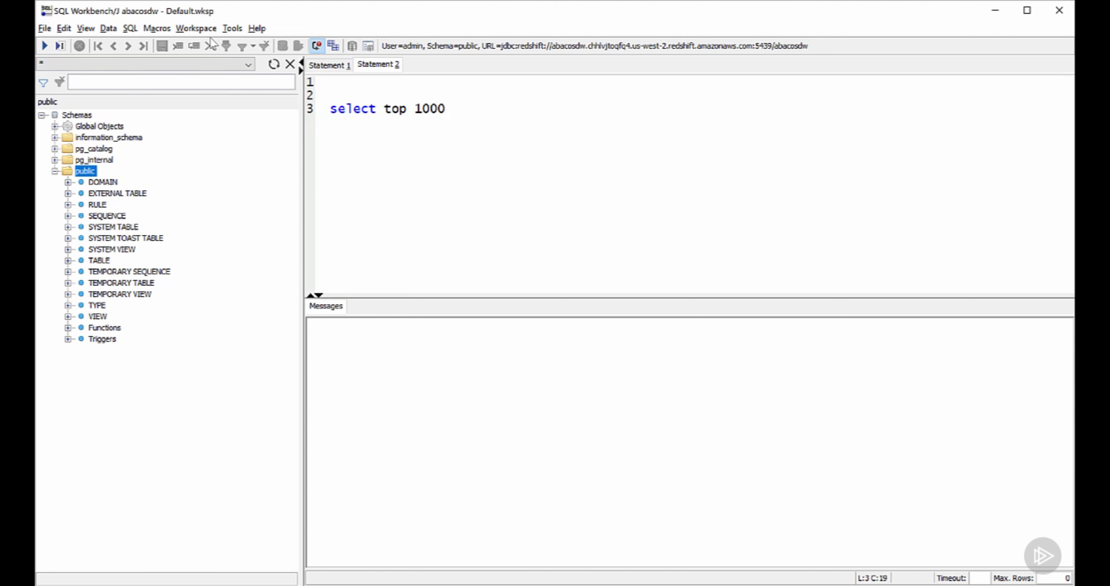
text(* from firehose_test_table)
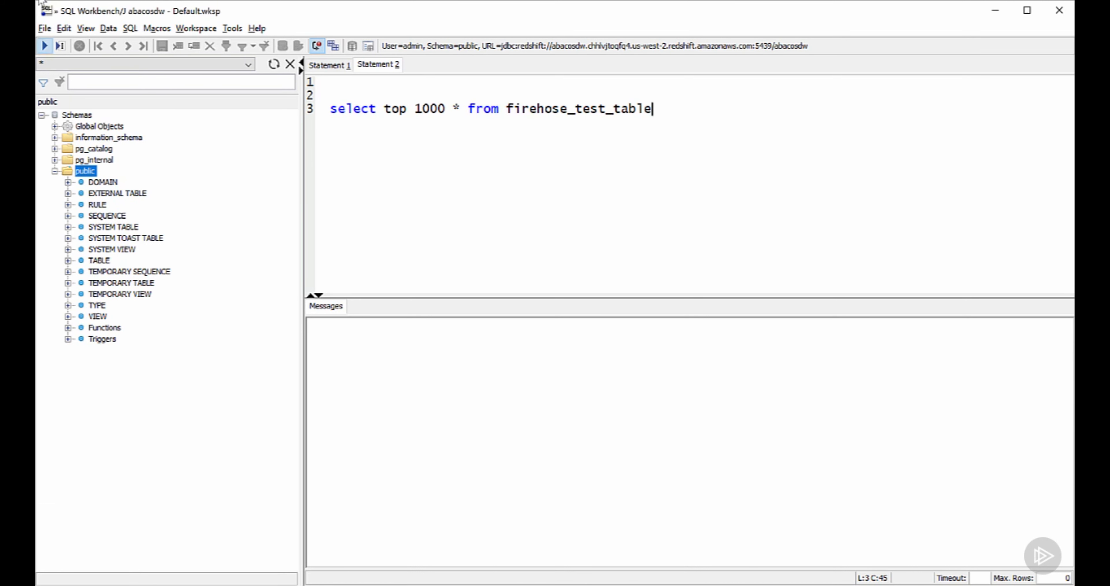
key(ctrl+Return)
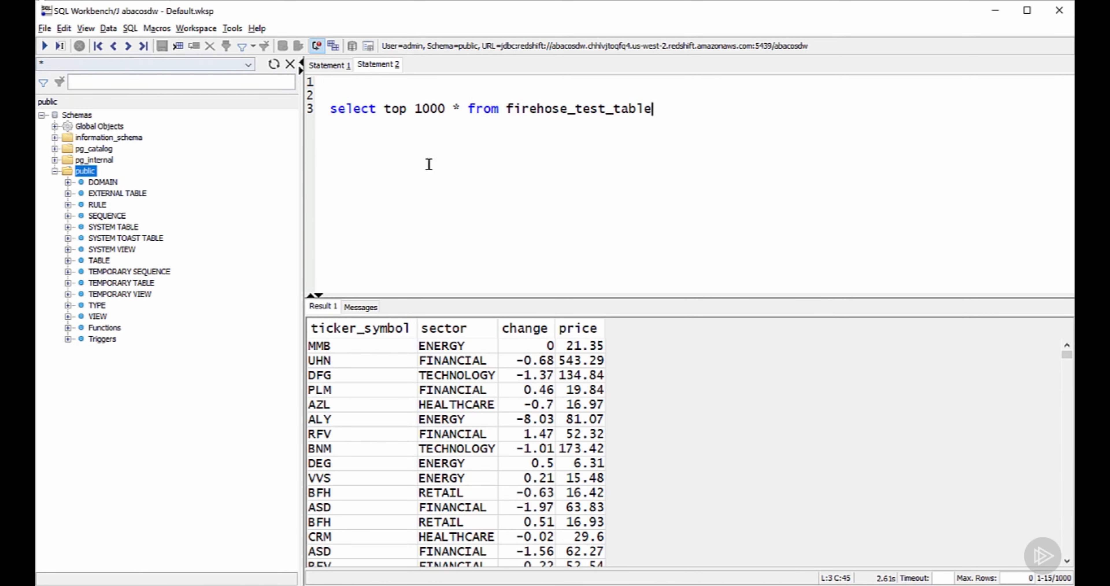
drag(719, 297, 736, 175)
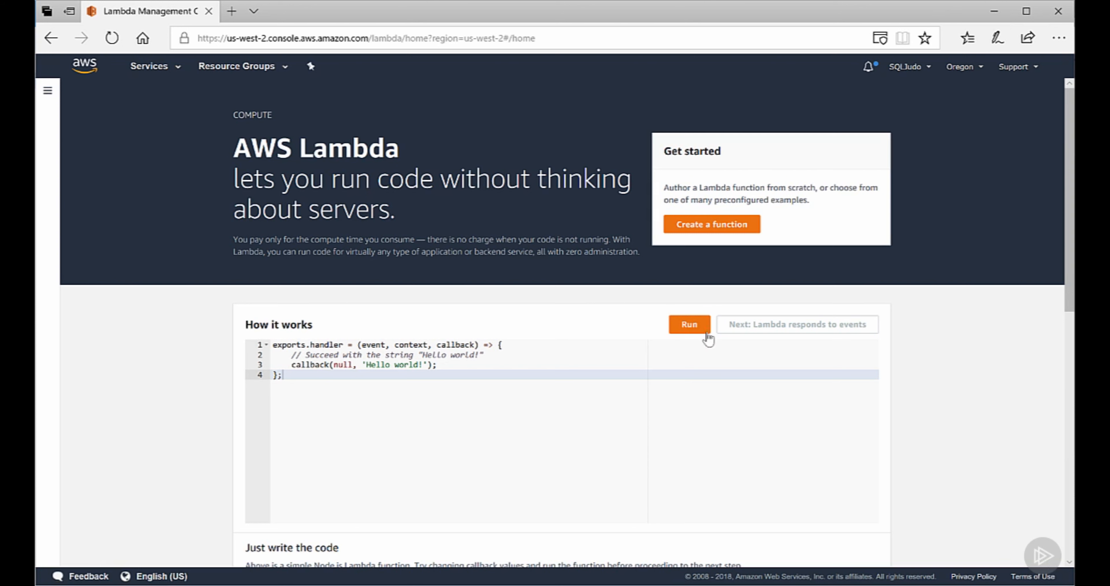
click(689, 325)
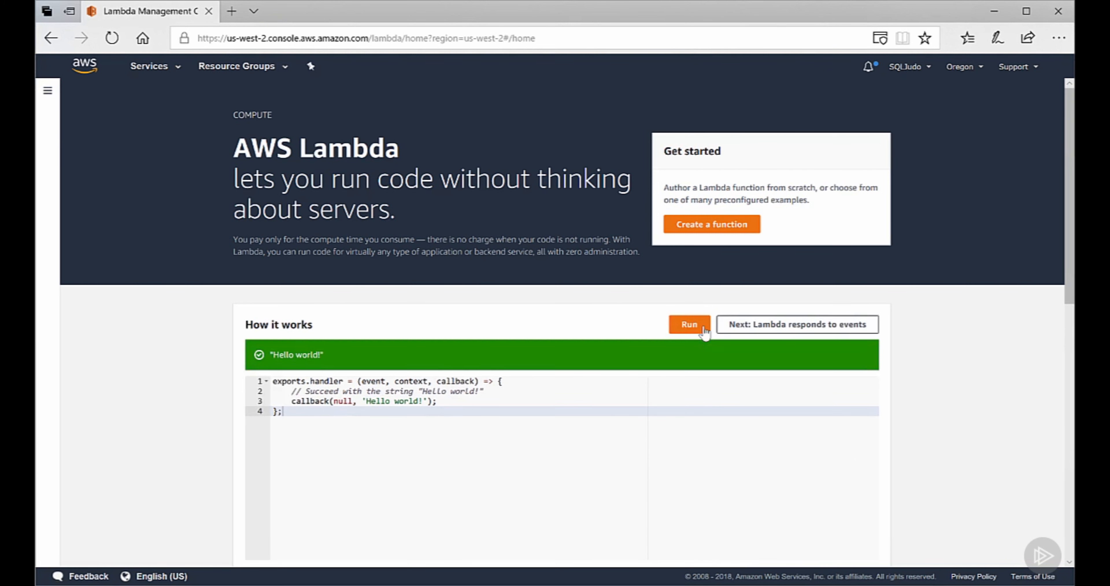